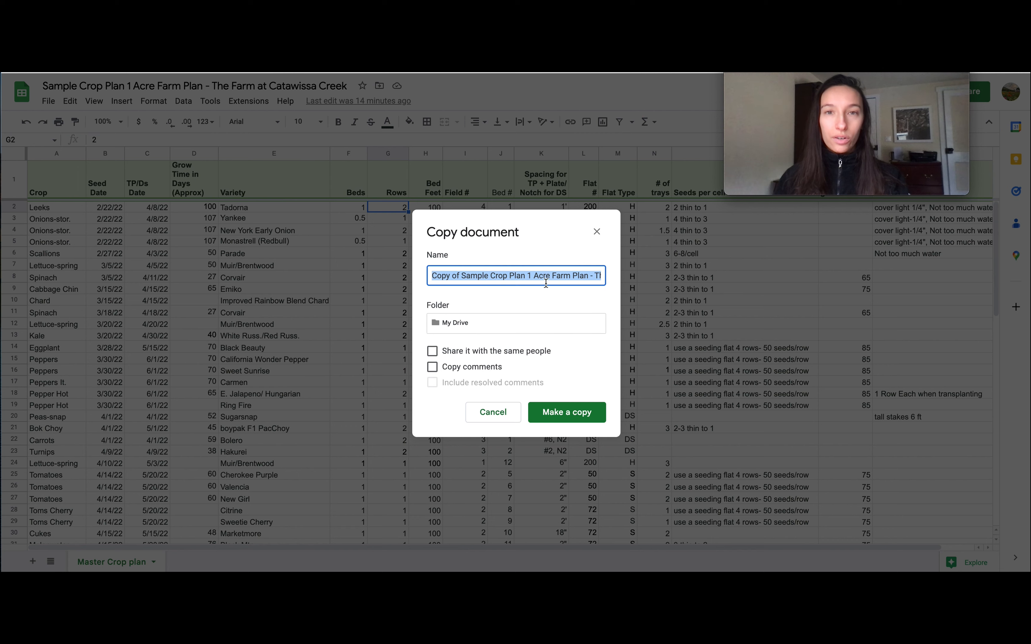
Make a copy of the sample crop plan and insert a pivot table from Master Crop plan range A1:Q80 on a new sheet
click(575, 419)
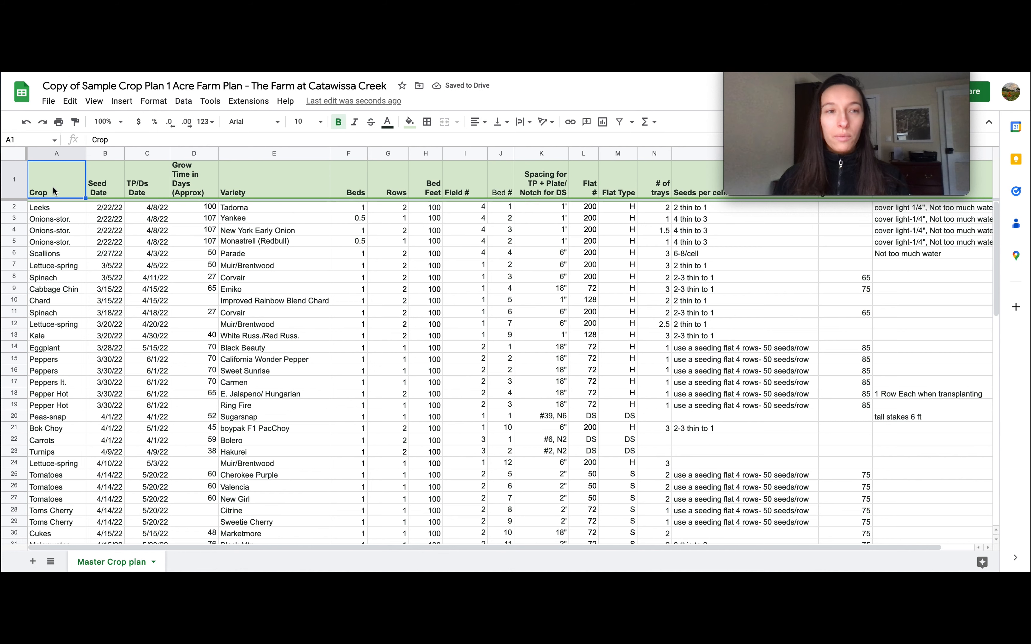
drag(36, 190, 939, 537)
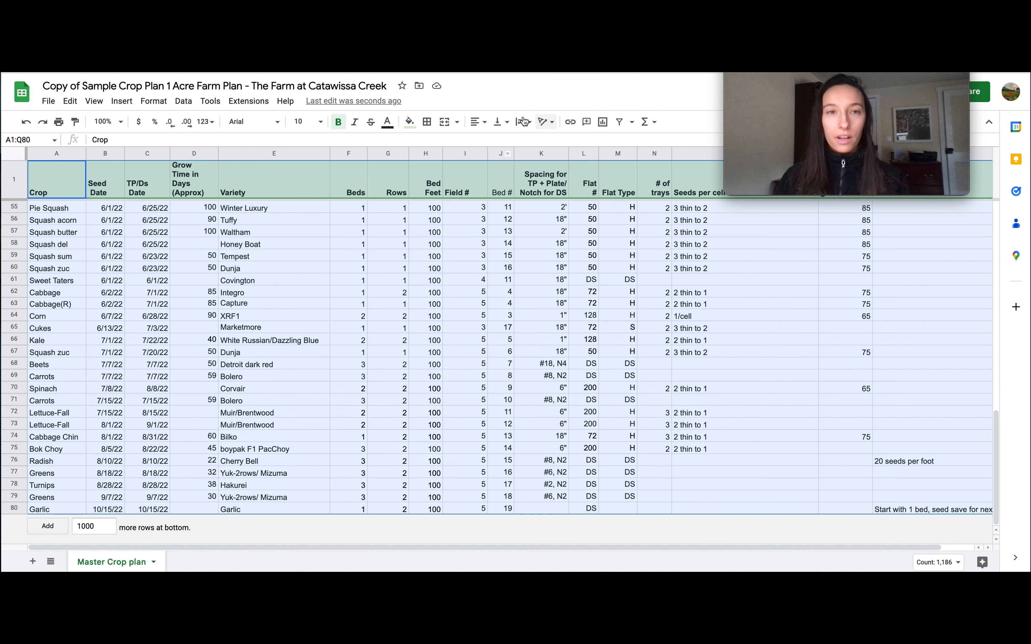
click(285, 102)
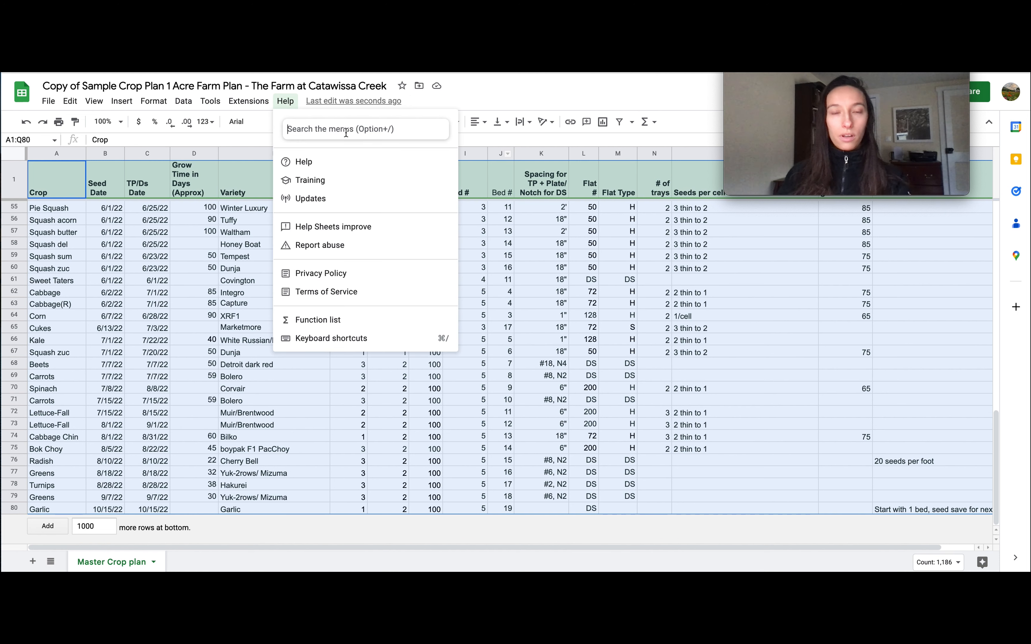
text(pivot)
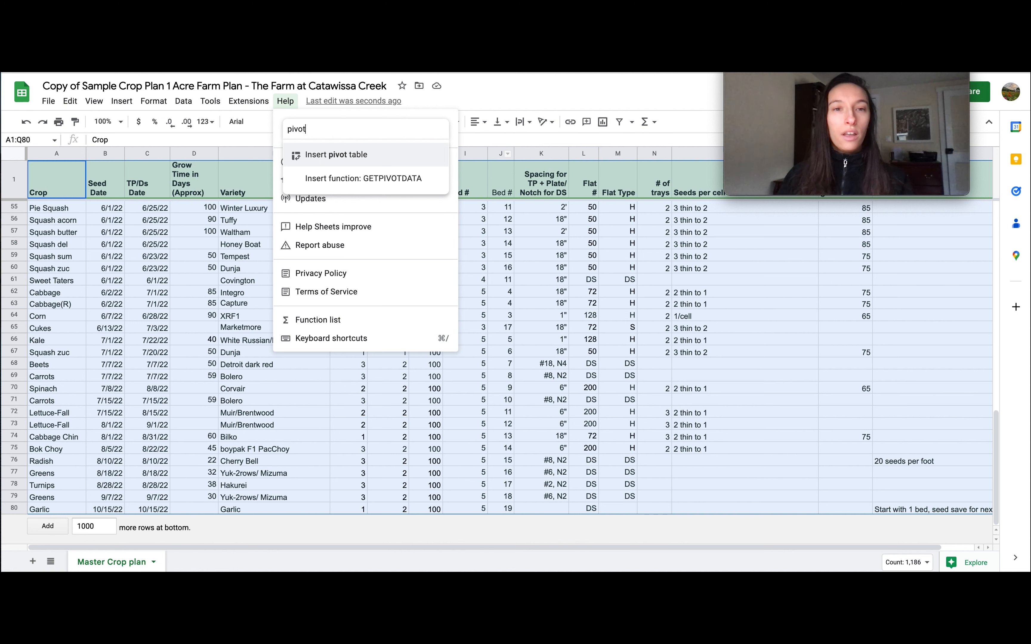
click(335, 161)
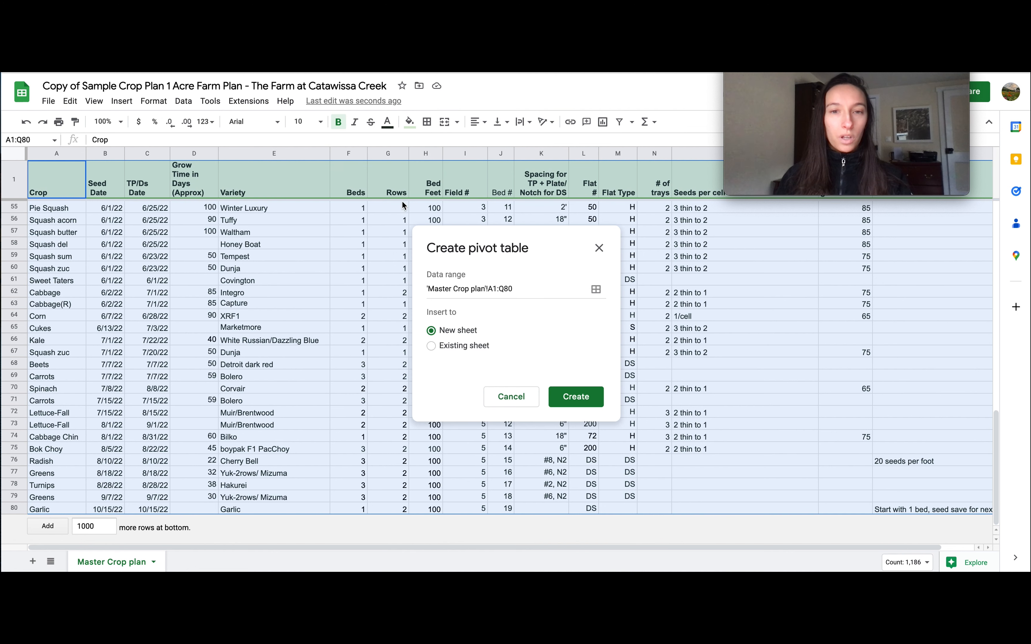
click(585, 398)
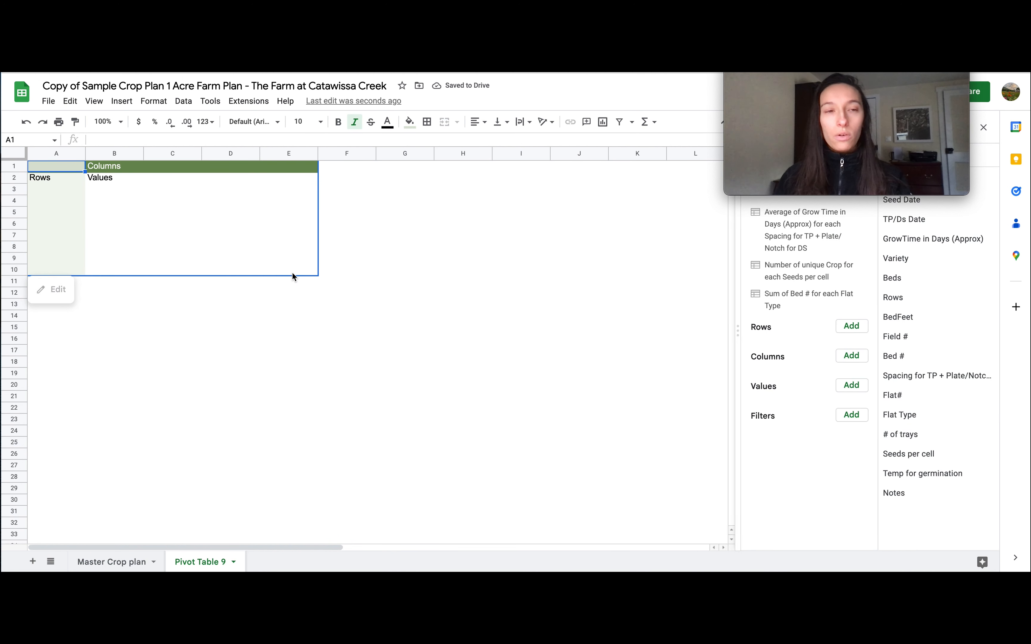
click(97, 561)
click(72, 183)
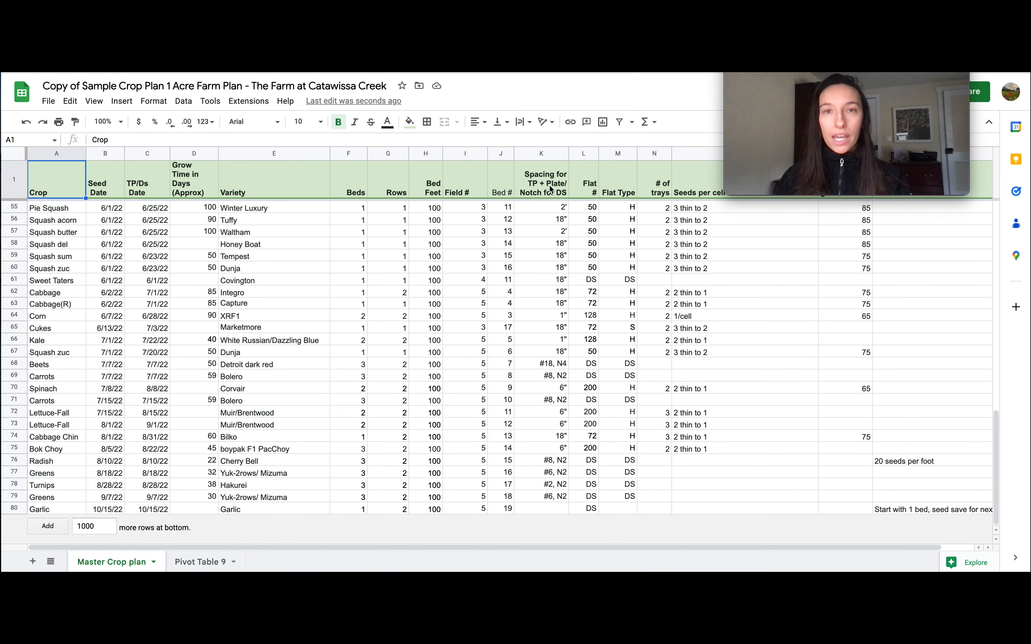
click(207, 562)
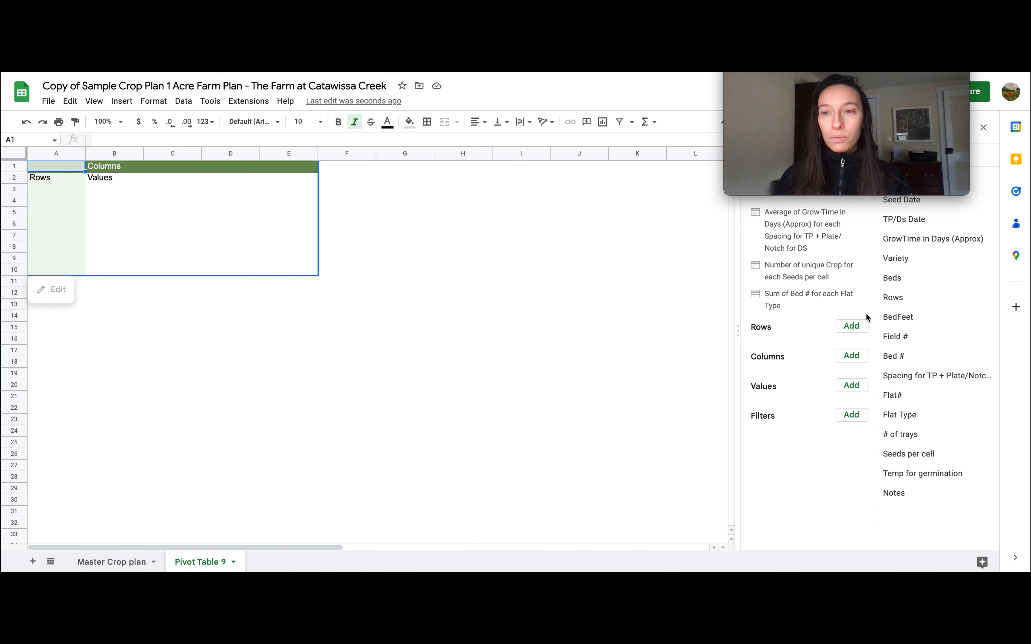
drag(928, 75, 709, 75)
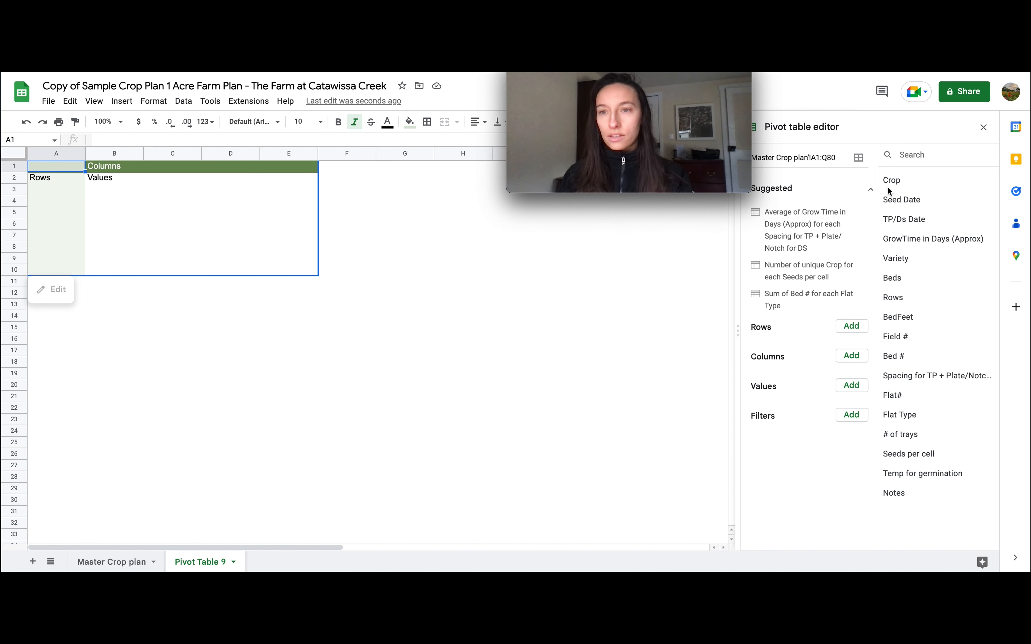
Add Field #, Bed #, TP/Ds Date, Crop and Variety, in that order, as row groups of the pivot table
drag(896, 337, 771, 348)
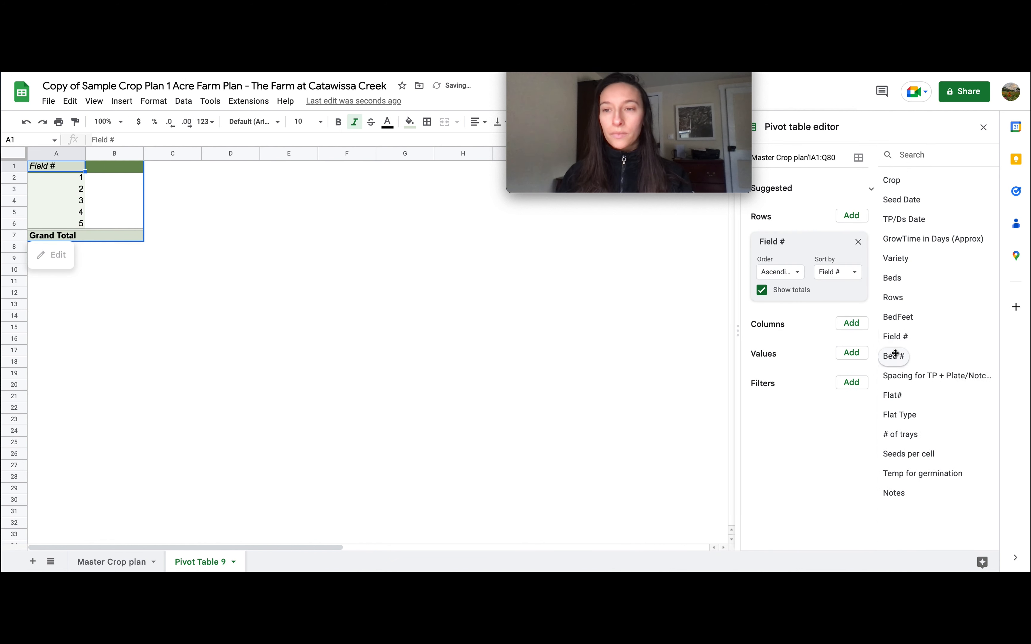
drag(896, 357, 786, 326)
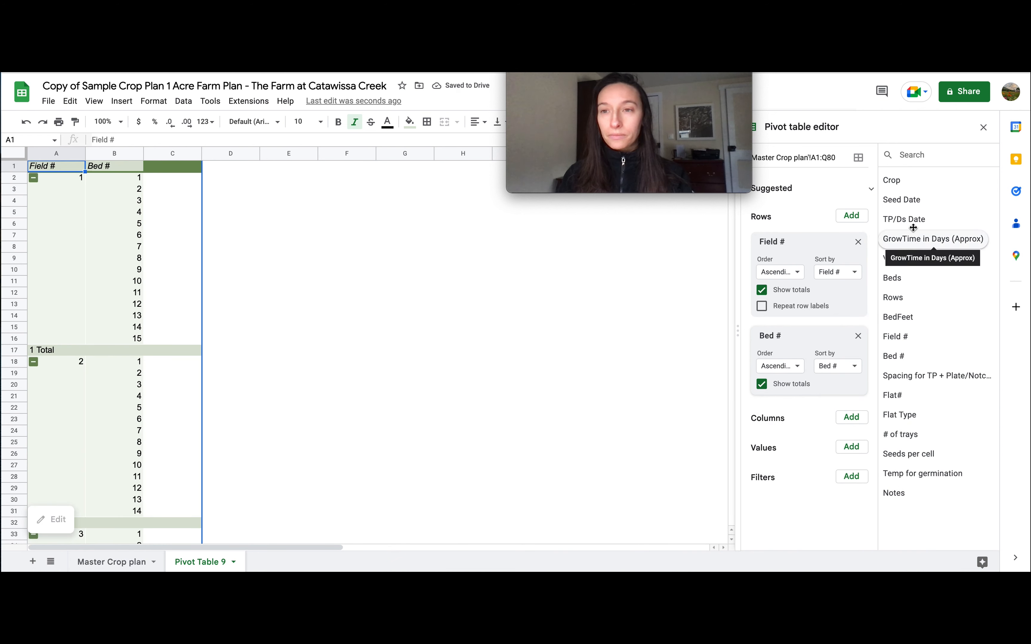
drag(913, 218, 784, 412)
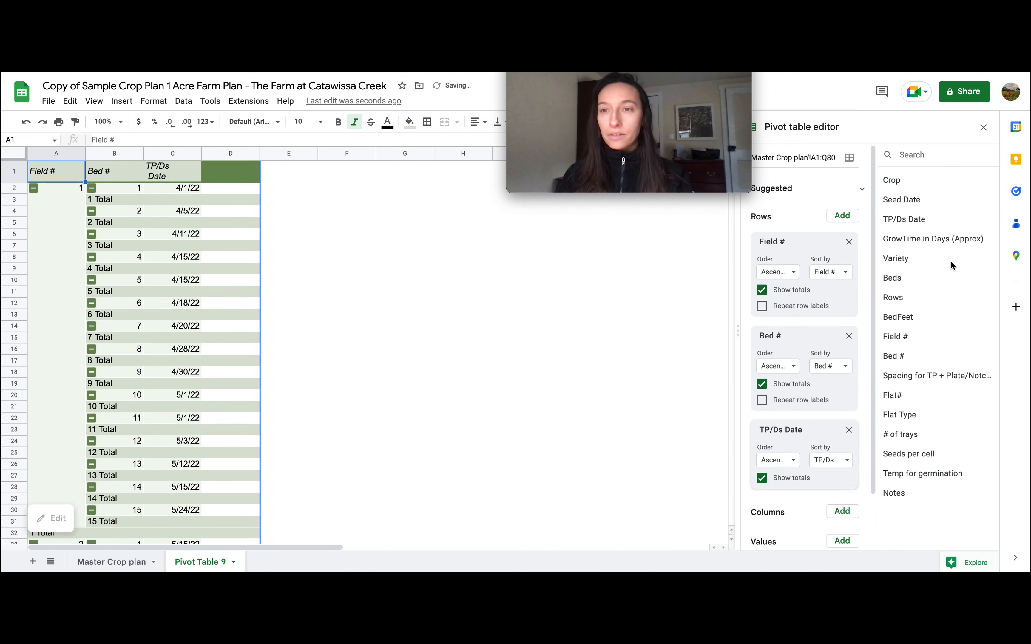
drag(892, 179, 787, 481)
drag(897, 259, 783, 551)
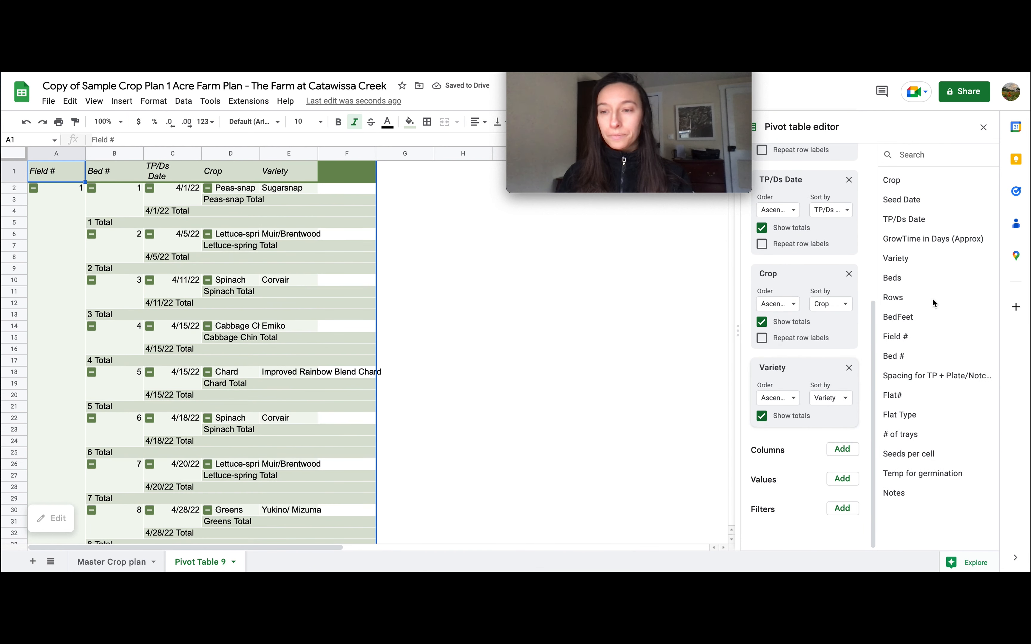
Try the spacing field in the pivot table's rows, replacing it with the Beds, Rows and Notes fields after Variety
drag(936, 375, 798, 451)
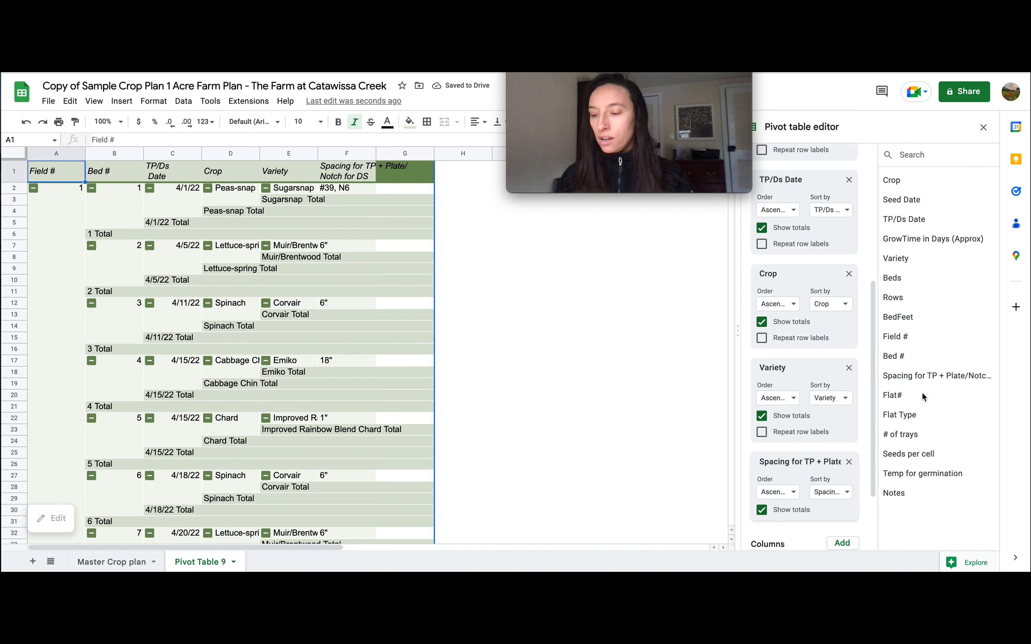
drag(894, 278, 777, 531)
drag(893, 298, 777, 535)
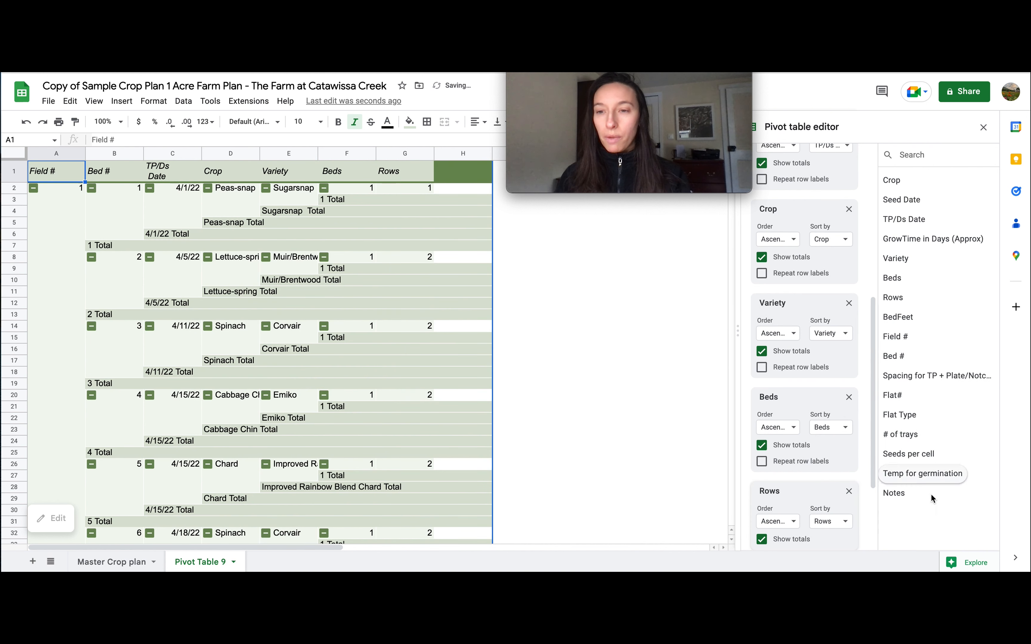
scroll(813, 474, down, 2)
scroll(813, 474, down, 2)
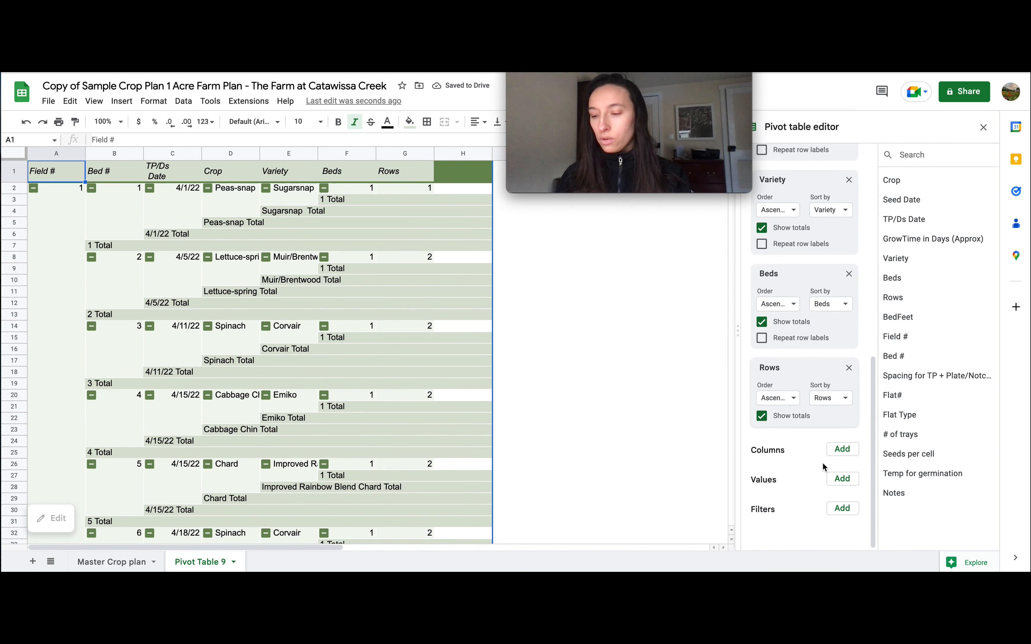
drag(894, 493, 771, 435)
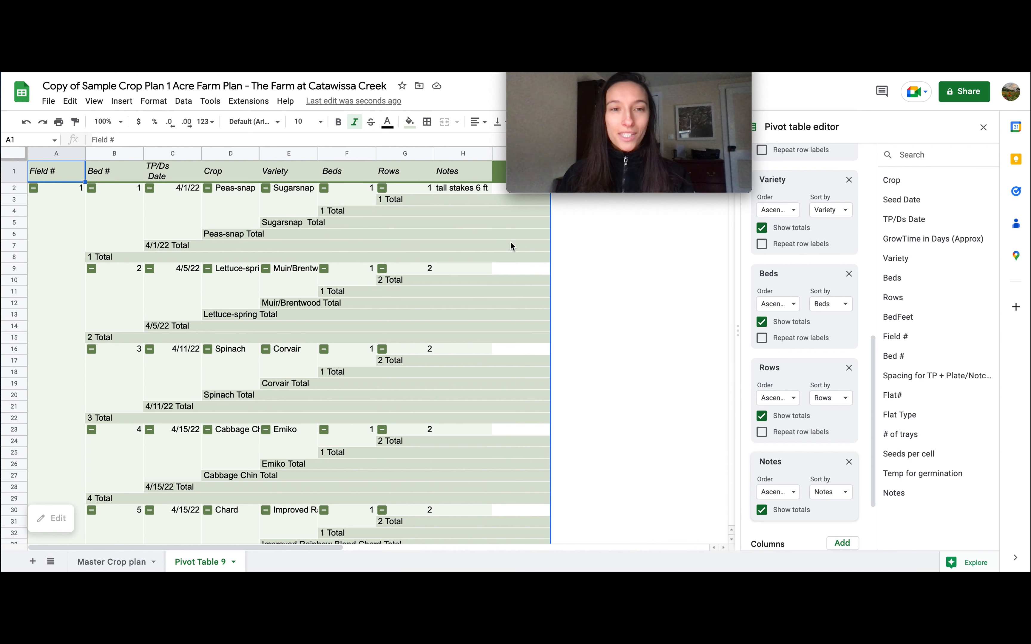
Turn off totals for the Notes, Rows, Beds, Variety, Crop, TP/Ds Date and Bed # row groups, keeping them on for Field #
click(762, 510)
click(762, 416)
click(761, 322)
scroll(772, 331, up, 2)
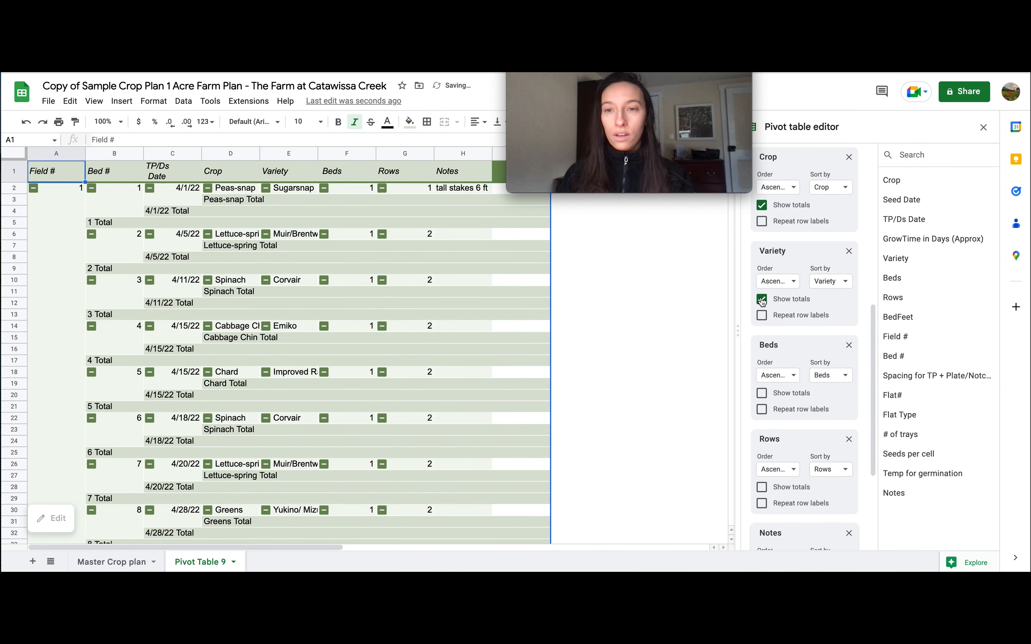
click(761, 301)
scroll(764, 224, up, 2)
click(763, 245)
scroll(773, 281, up, 7)
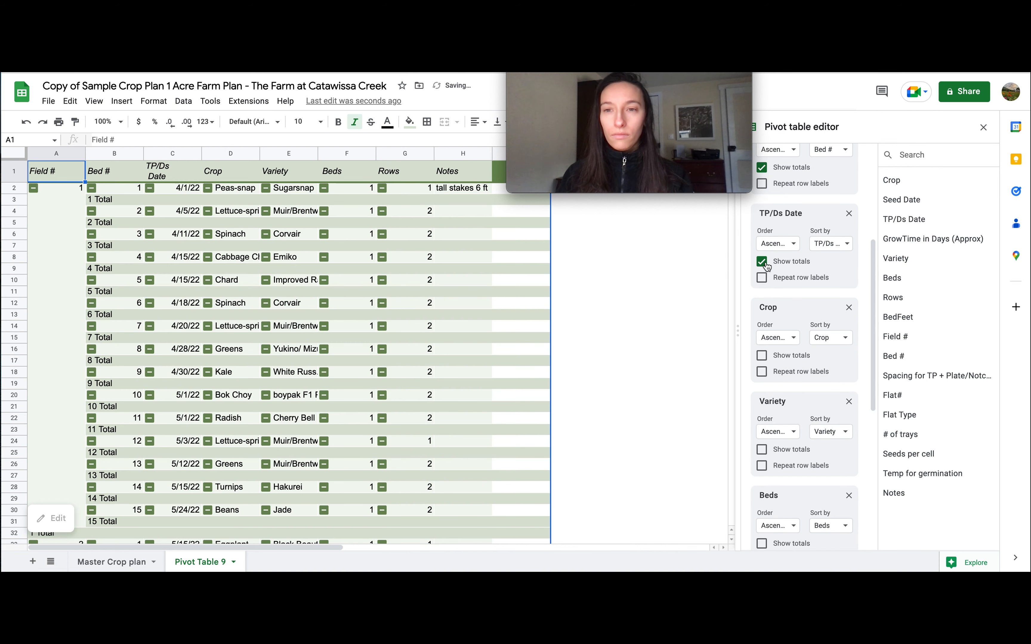
click(762, 261)
scroll(779, 324, up, 5)
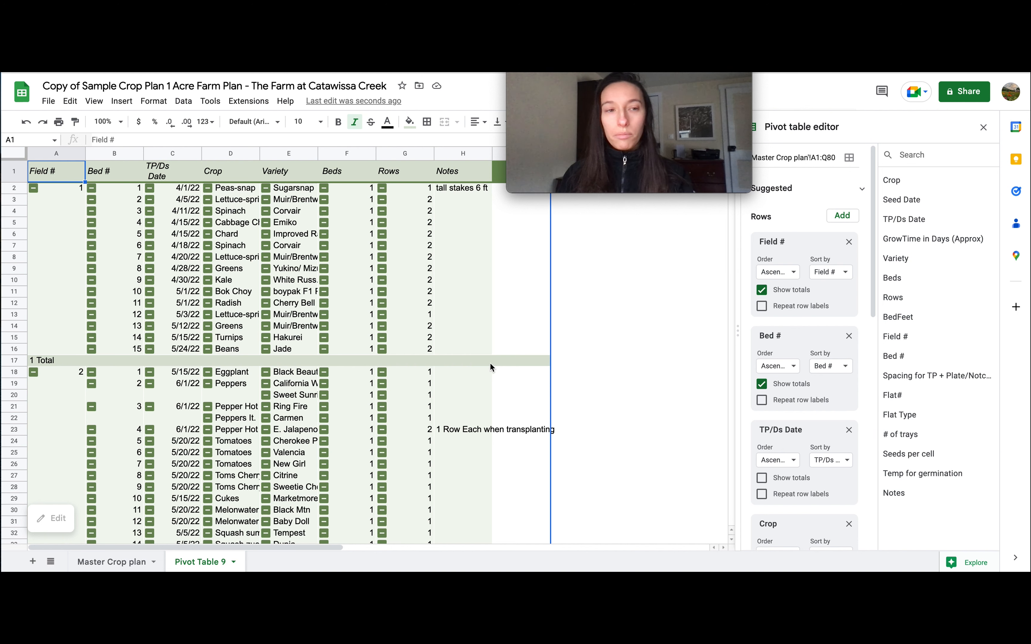
click(762, 385)
scroll(779, 385, down, 10)
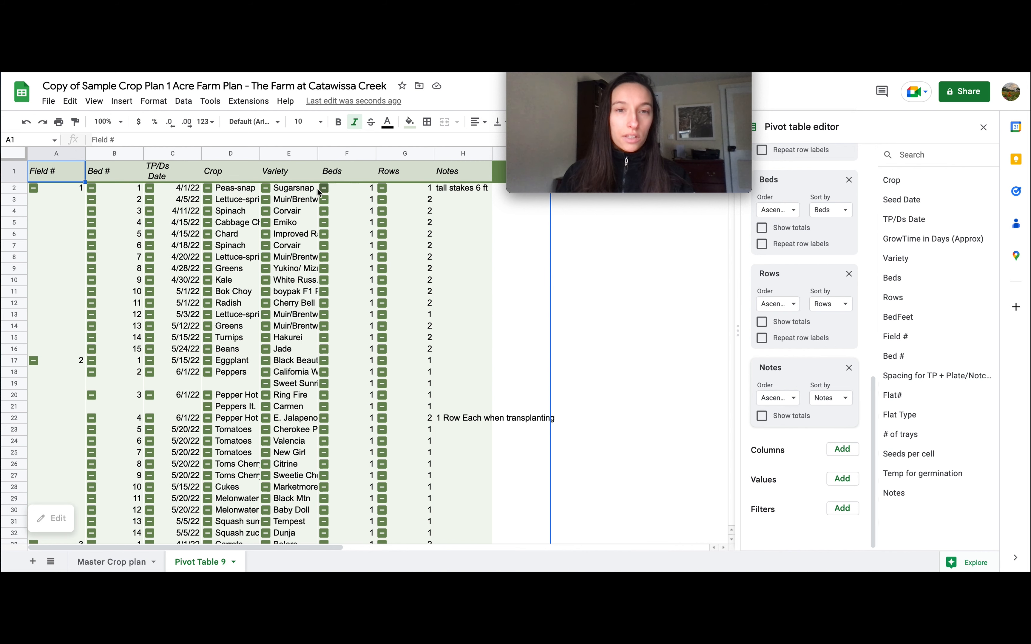
scroll(158, 347, down, 5)
scroll(158, 347, up, 3)
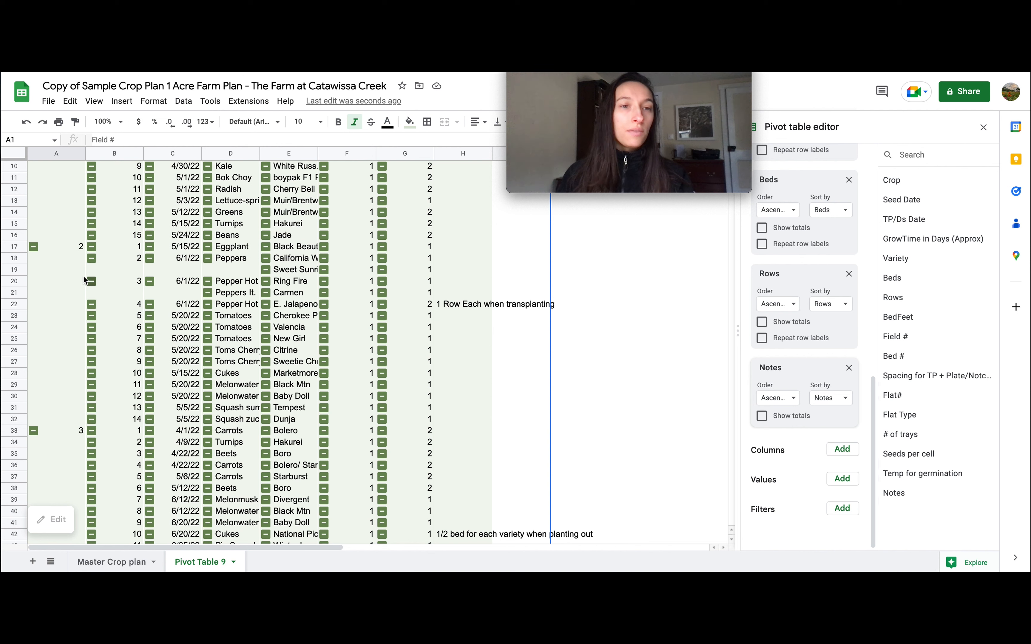
scroll(116, 442, down, 1)
scroll(237, 184, up, 3)
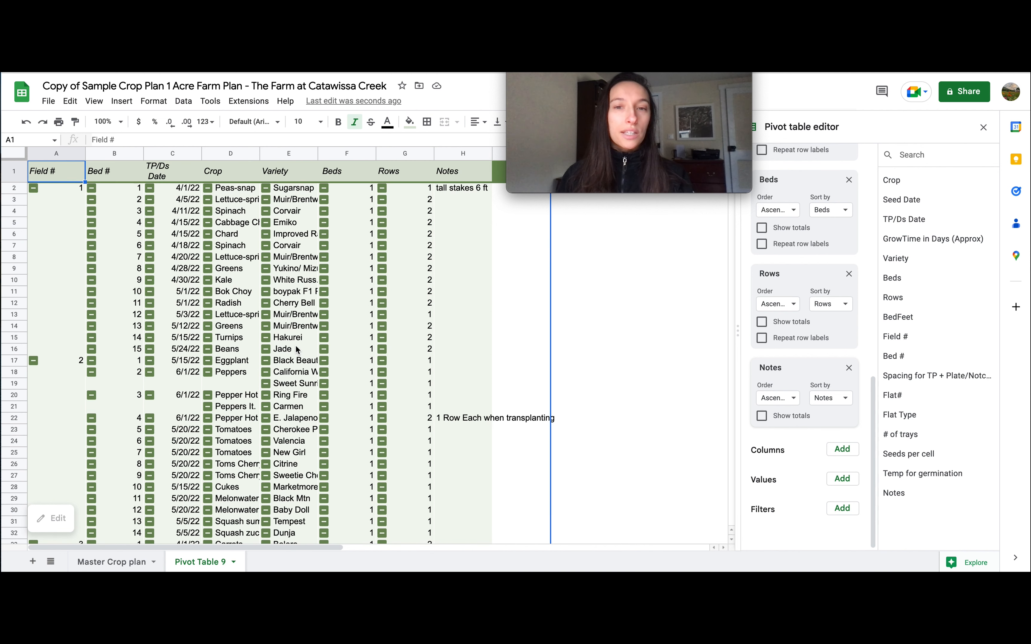
Widen the pivot table's Crop, Variety and Notes columns so that their longer entries fit
click(237, 178)
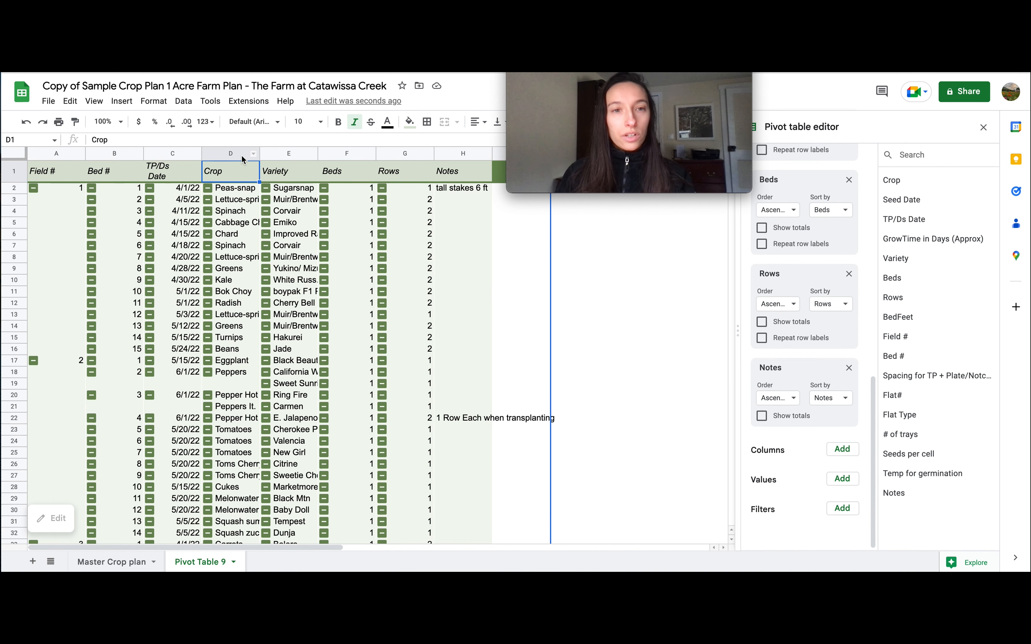
drag(260, 152, 431, 152)
mouse_move(551, 185)
drag(552, 187, 652, 130)
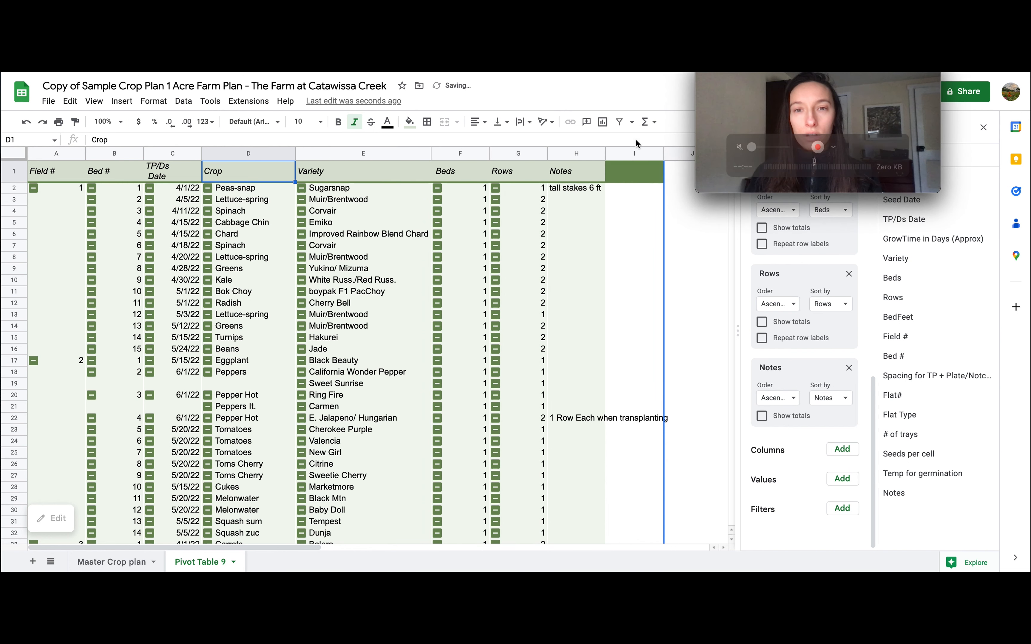
click(605, 155)
click(601, 156)
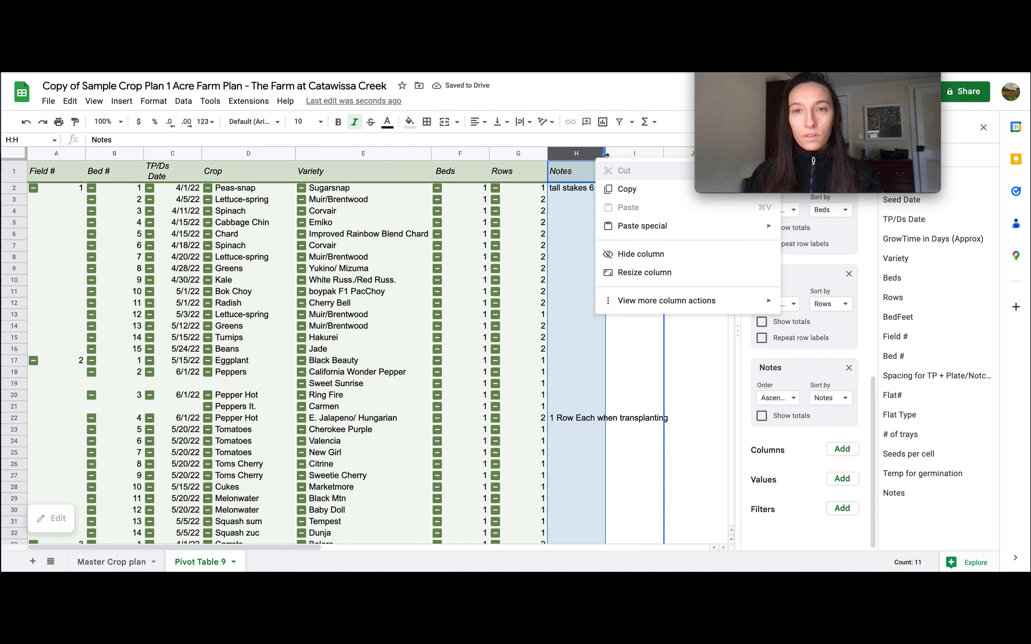
drag(607, 156, 683, 158)
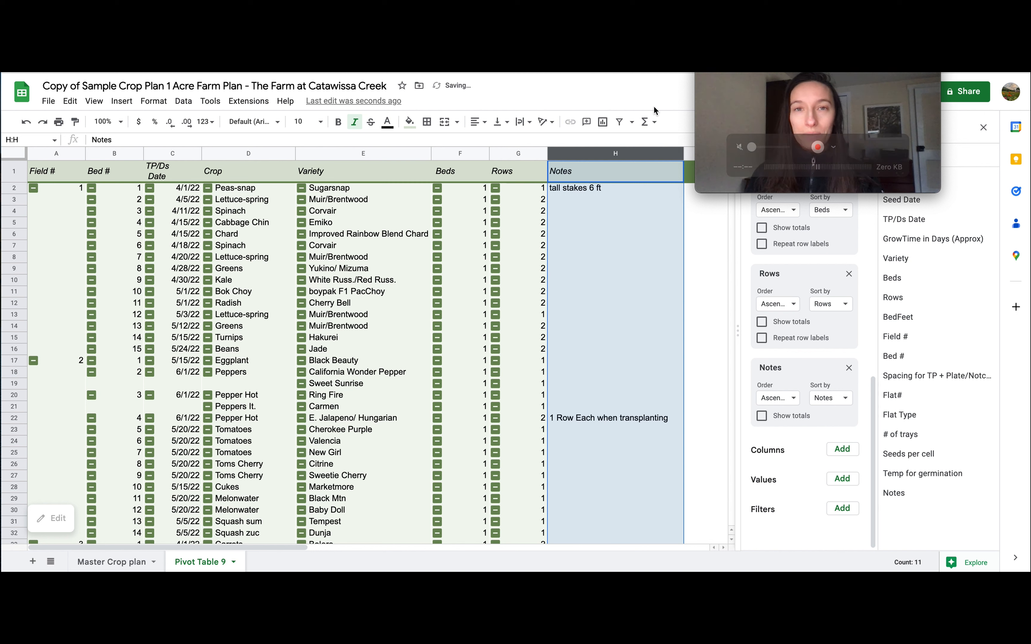
click(451, 220)
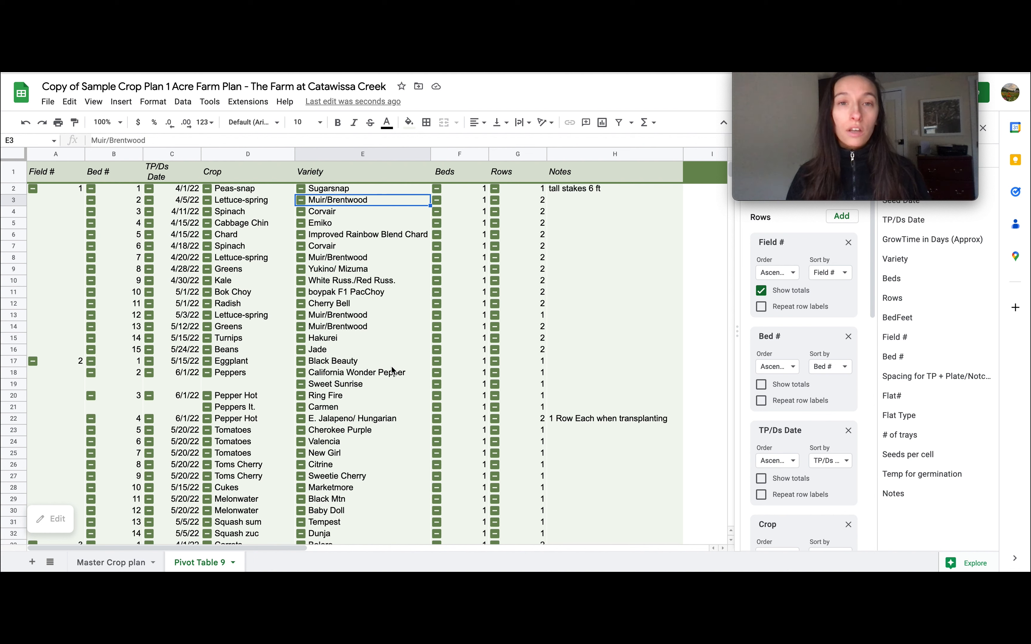
Change the Peas-snap variety on the Master Crop plan sheet to Sugarsnap 2 and check that entry in the pivot table
click(350, 190)
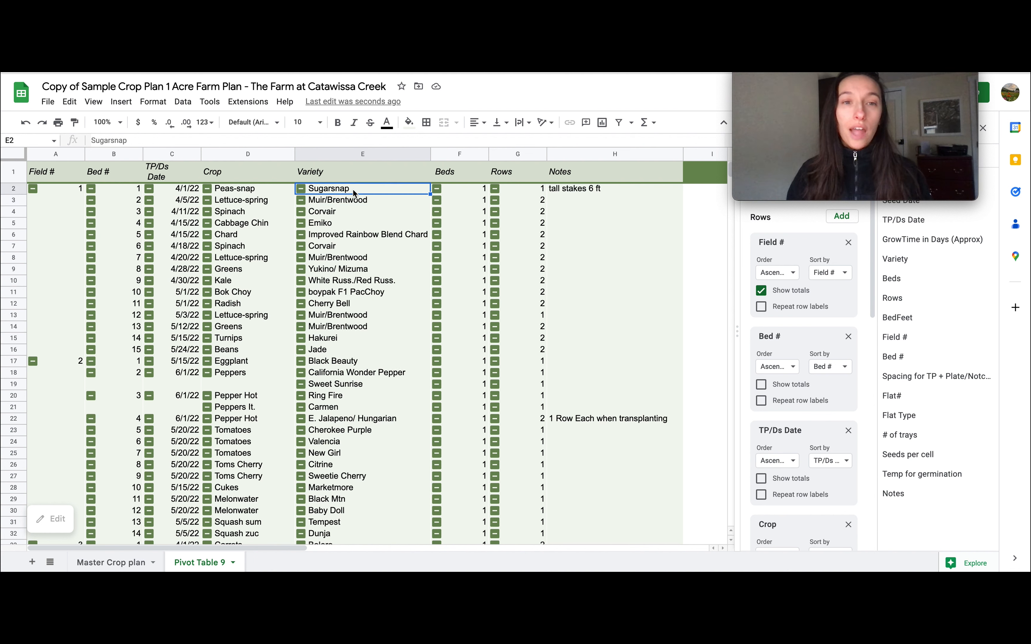
double_click(114, 564)
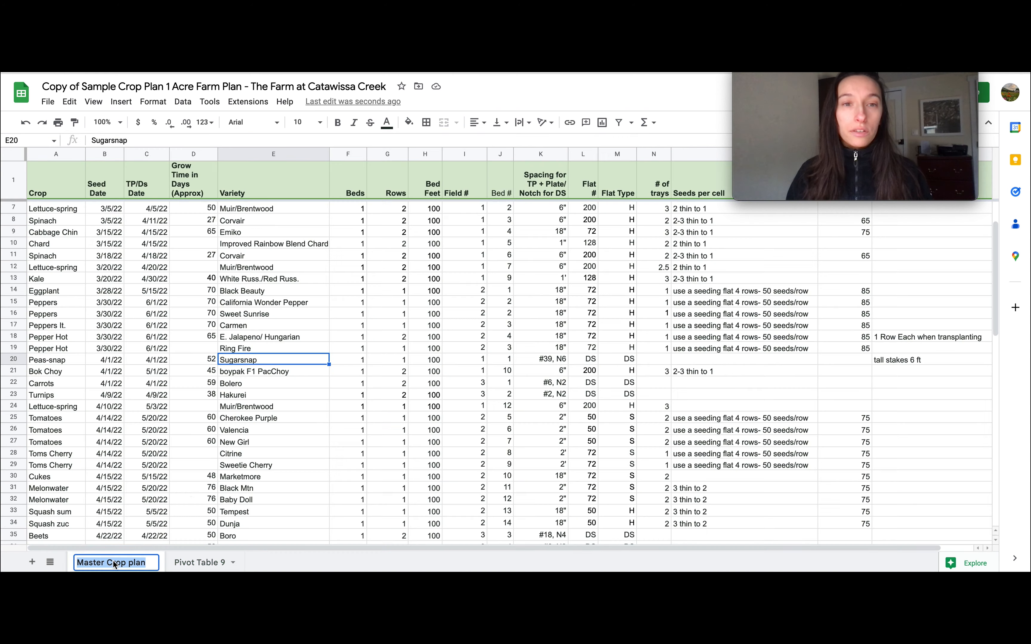
click(265, 363)
double_click(265, 363)
text(2)
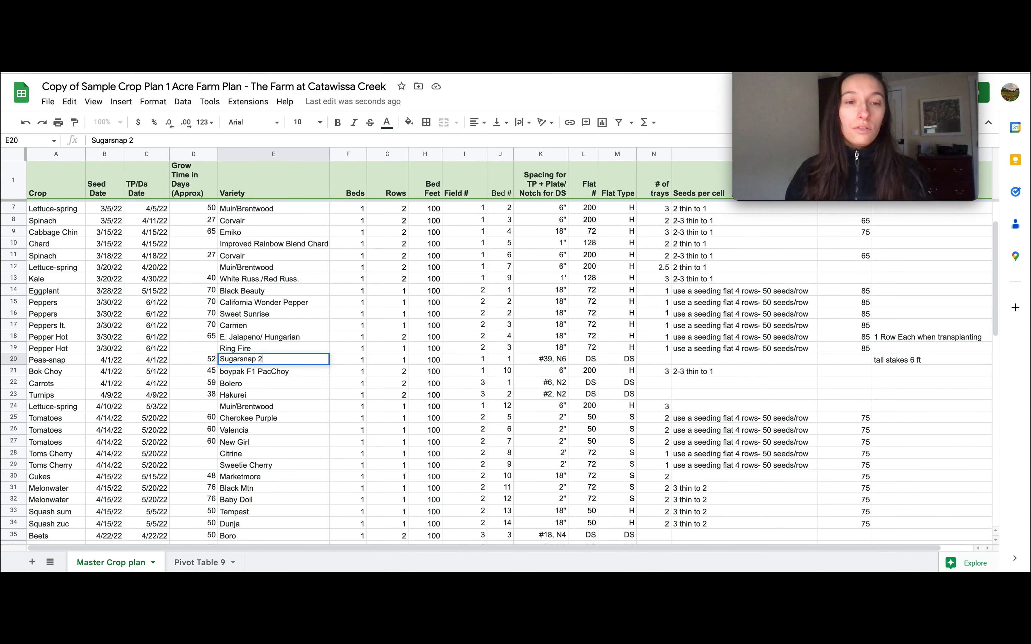
click(266, 399)
click(260, 361)
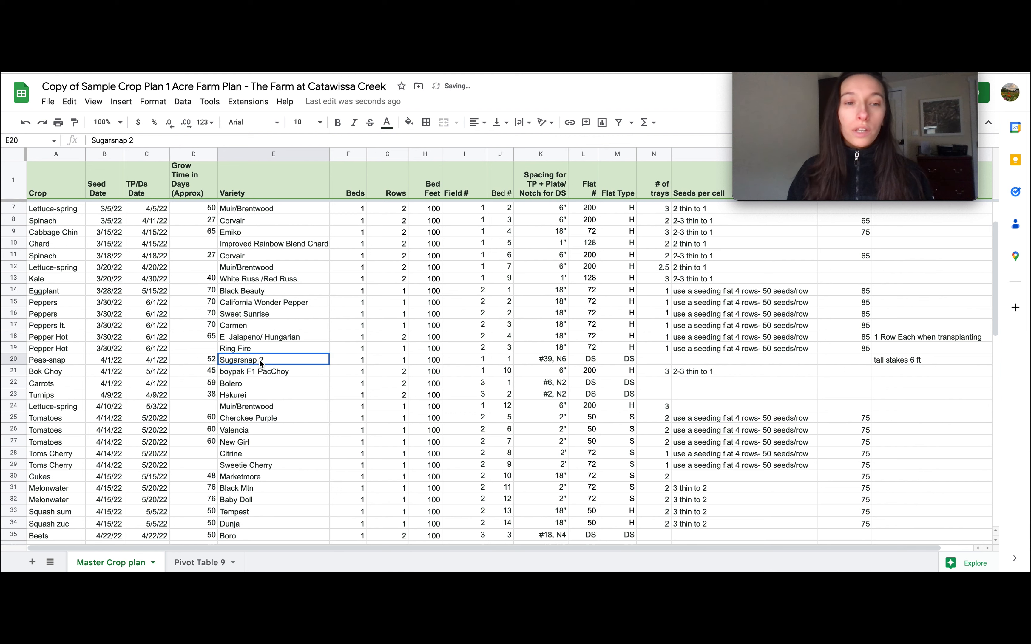
click(197, 561)
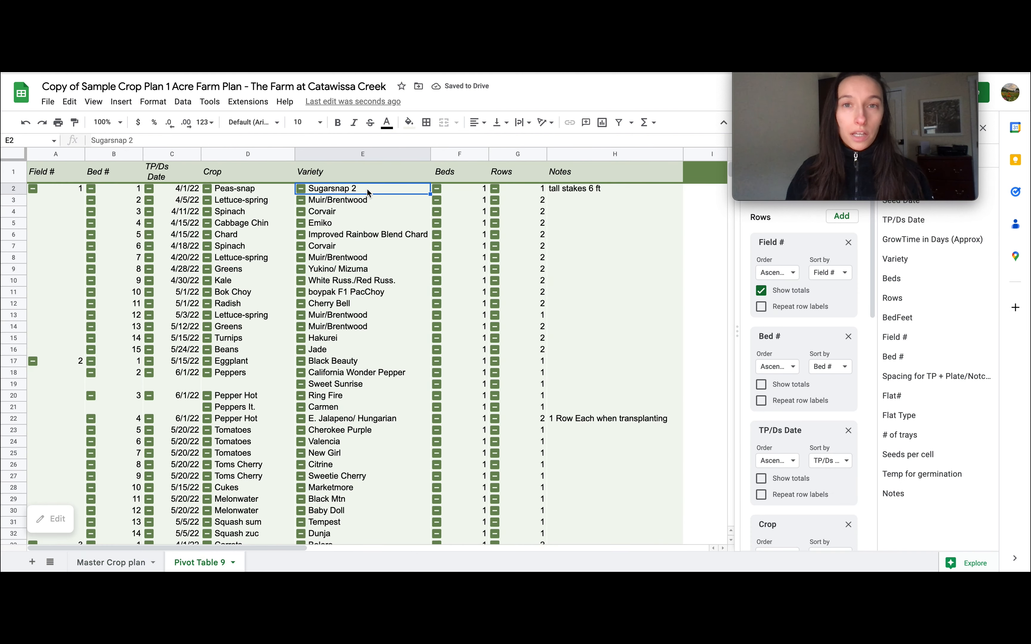
click(455, 279)
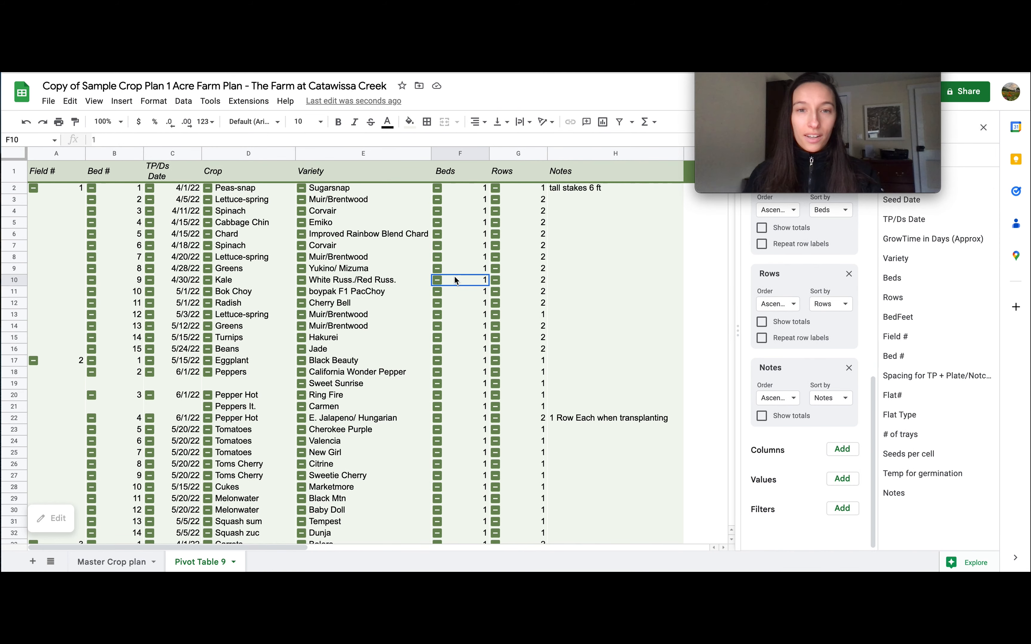